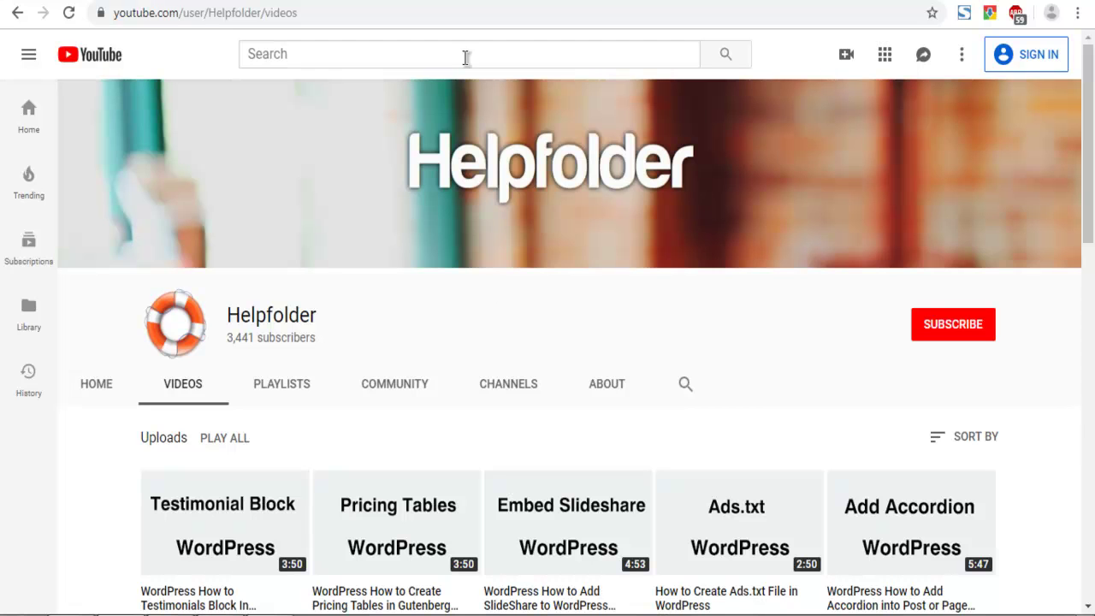
Step: Switch to the WordPress dashboard and open the page for adding new plugins
click(467, 1)
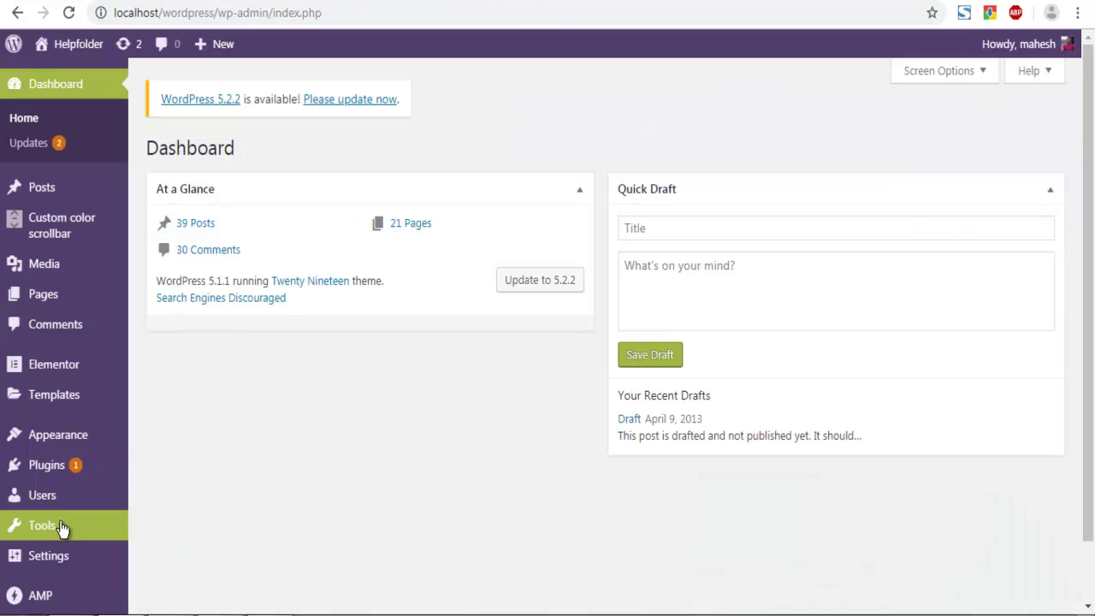
mouse_move(60, 464)
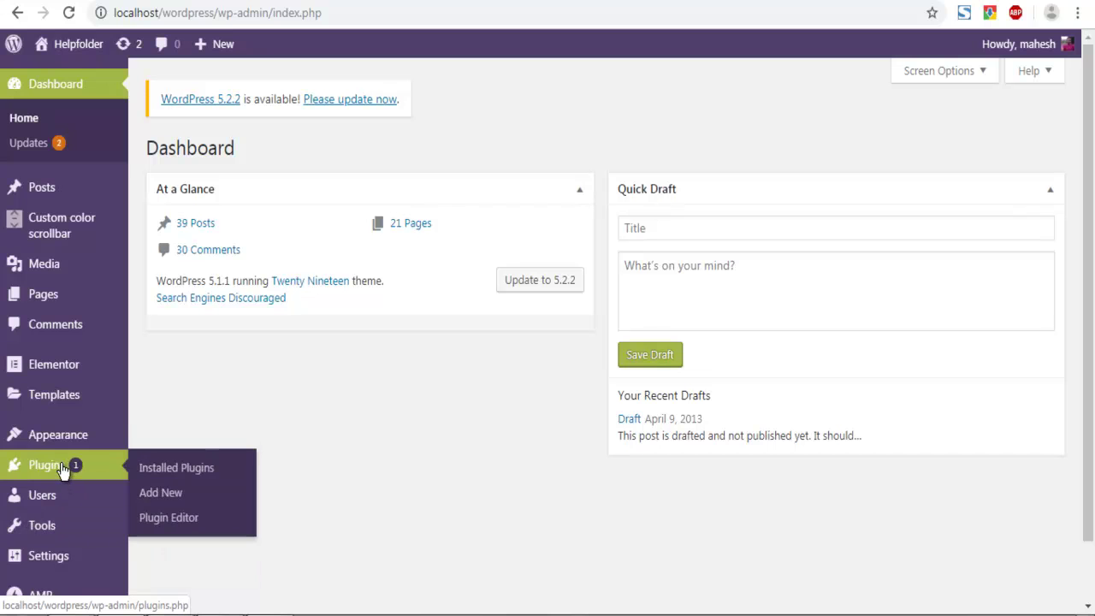
click(160, 496)
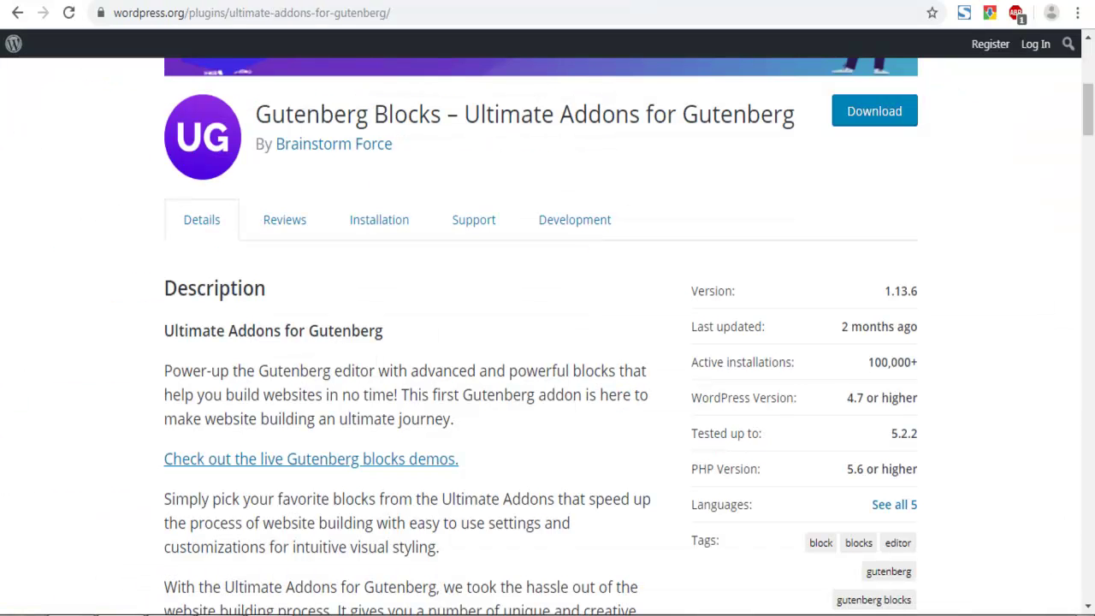
Step: Copy the plugin title "Gutenberg Blocks – Ultimate Addons for Gutenberg" from its WordPress.org page
drag(262, 113, 557, 114)
drag(450, 114, 794, 114)
click(66, 169)
scroll(65, 170, up, 5)
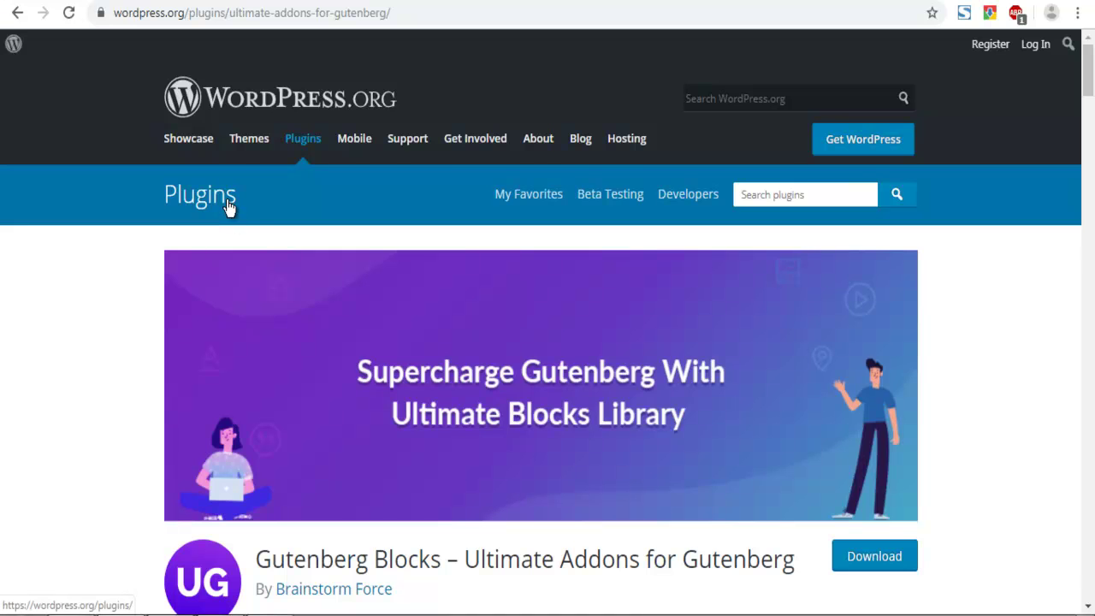
scroll(227, 205, down, 4)
drag(270, 204, 421, 213)
click(459, 242)
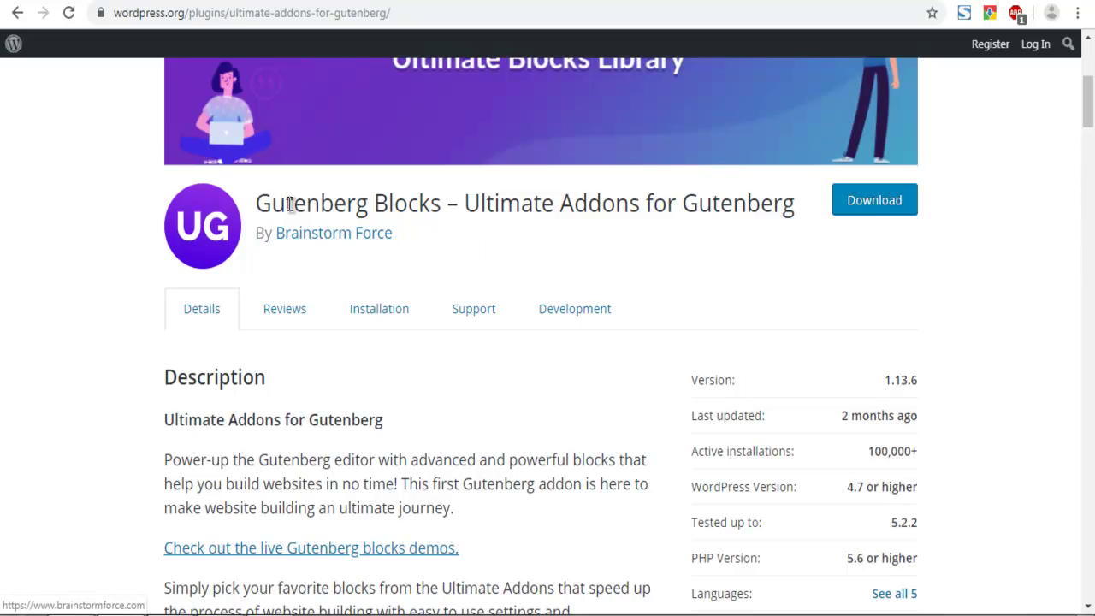
drag(257, 203, 795, 210)
right_click(792, 212)
click(781, 222)
Step: Find the Gutenberg Blocks – Ultimate Addons for Gutenberg plugin in the WordPress admin by its copied title, and install and activate it
key(ctrl+Tab)
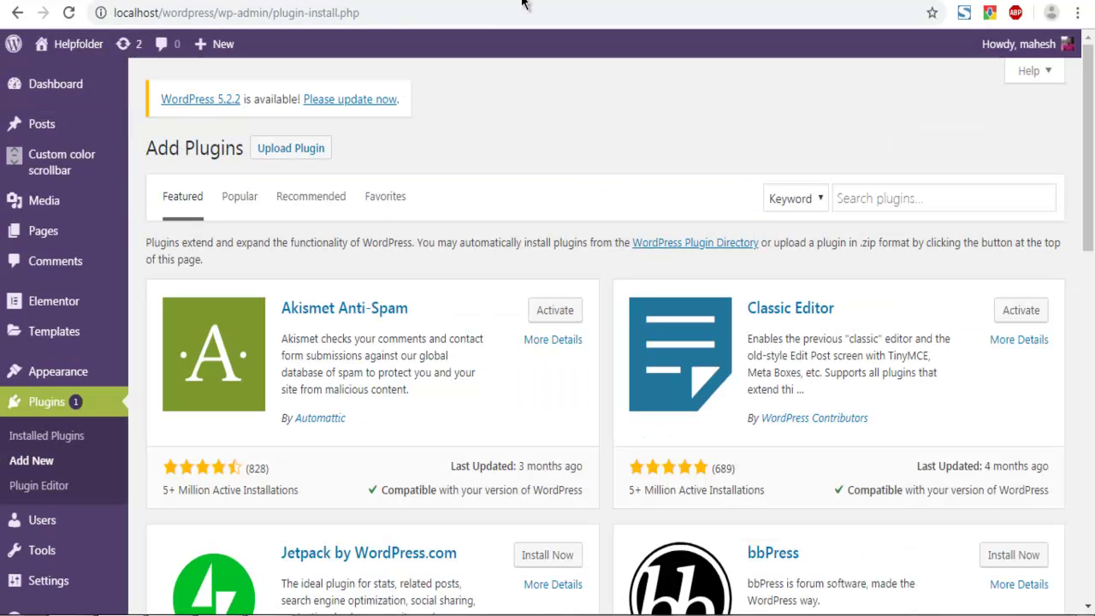
click(875, 202)
key(ctrl+v)
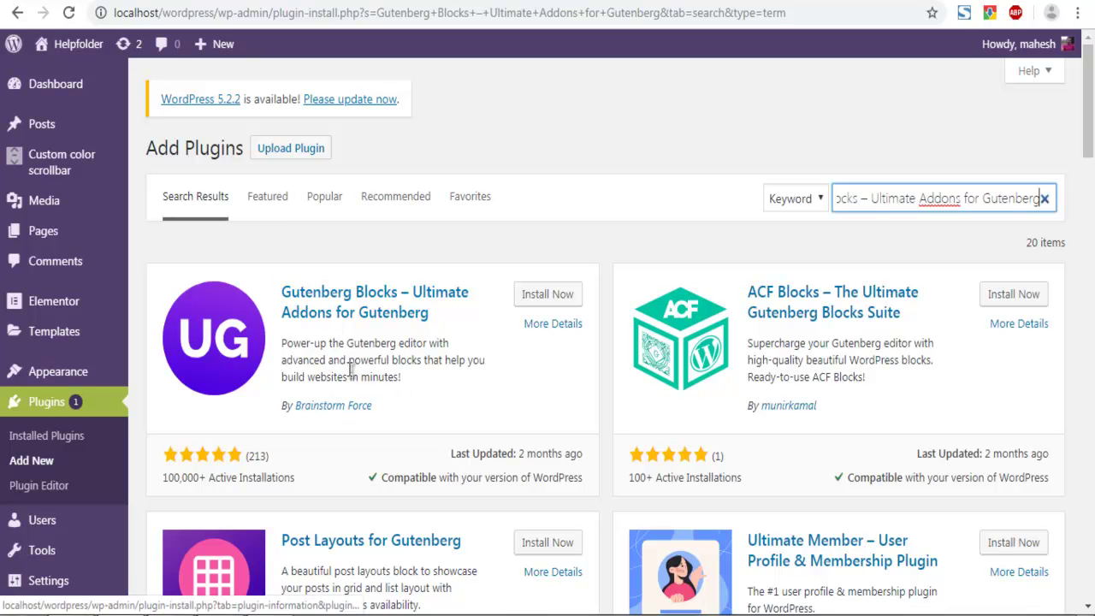
click(545, 295)
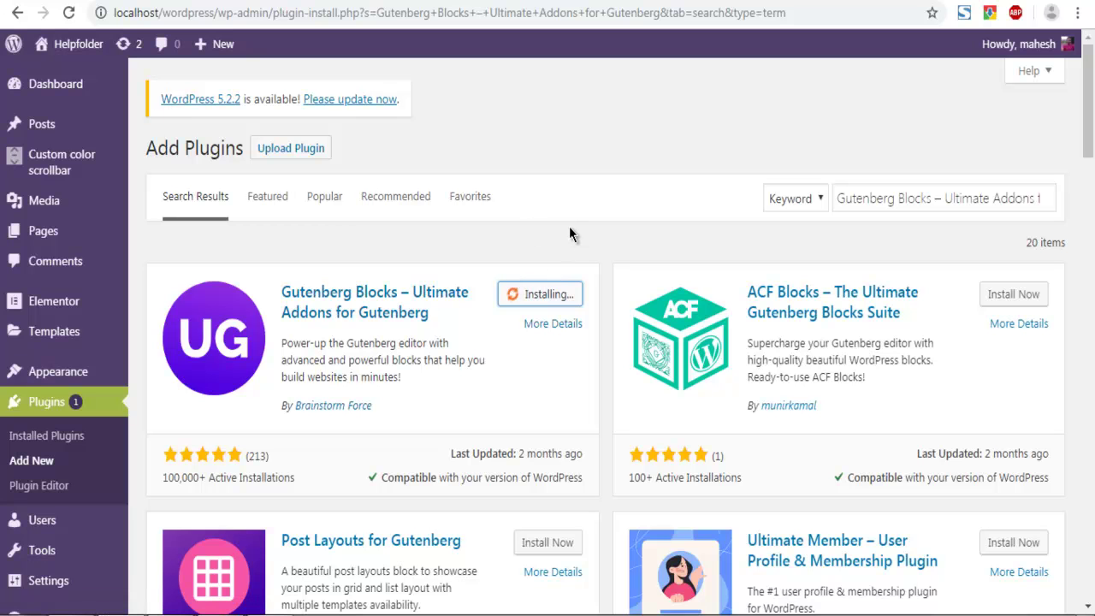
click(537, 286)
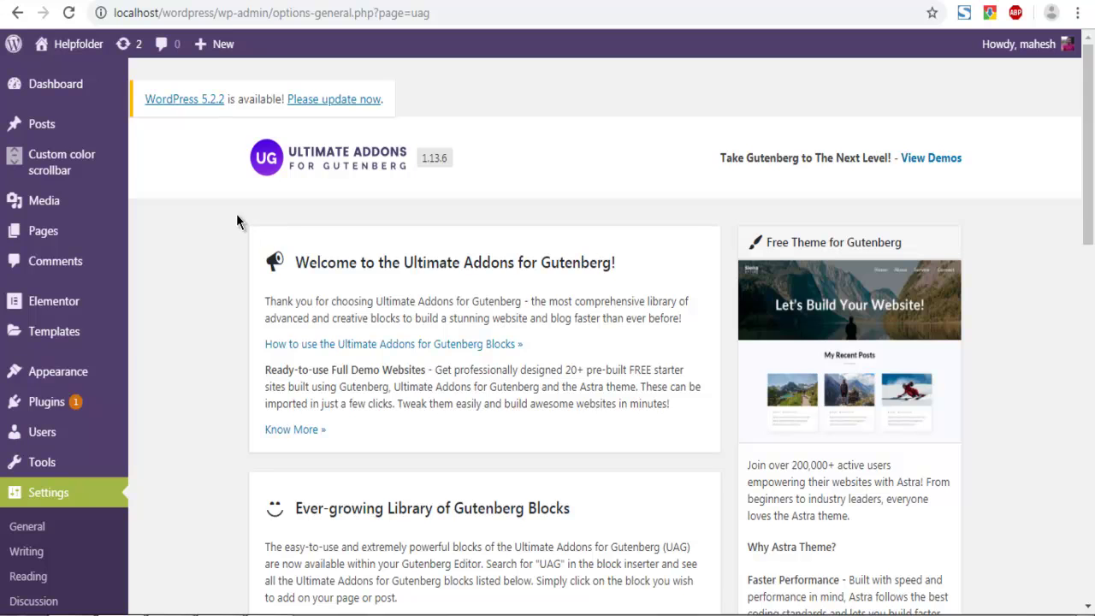
Step: Look through the UAG settings page and its list of available Gutenberg blocks
scroll(236, 218, down, 12)
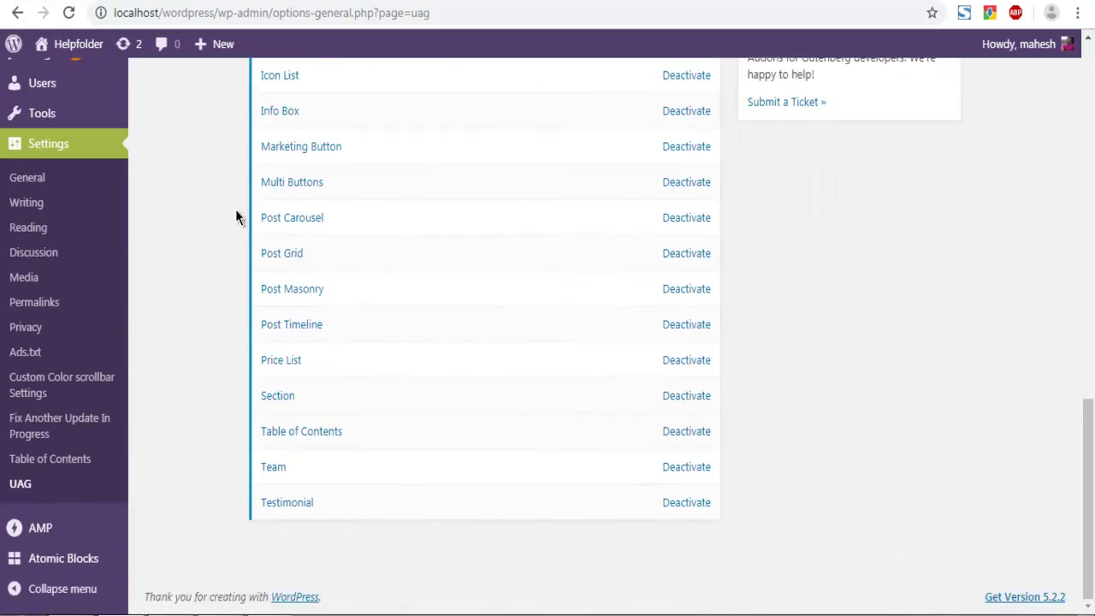
scroll(237, 217, up, 5)
scroll(237, 216, up, 6)
scroll(237, 217, down, 11)
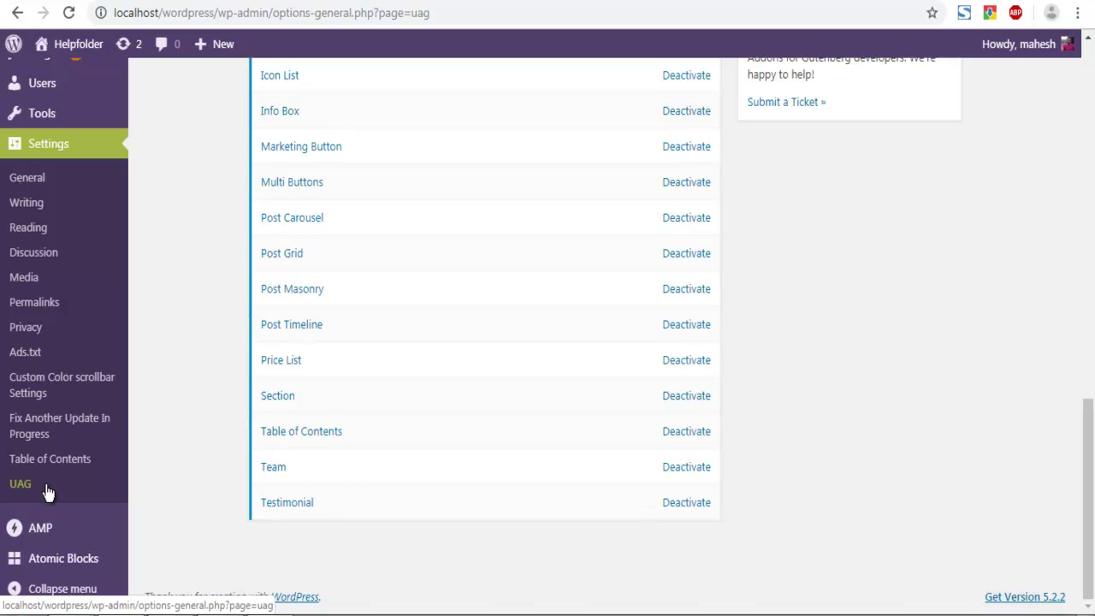
click(98, 489)
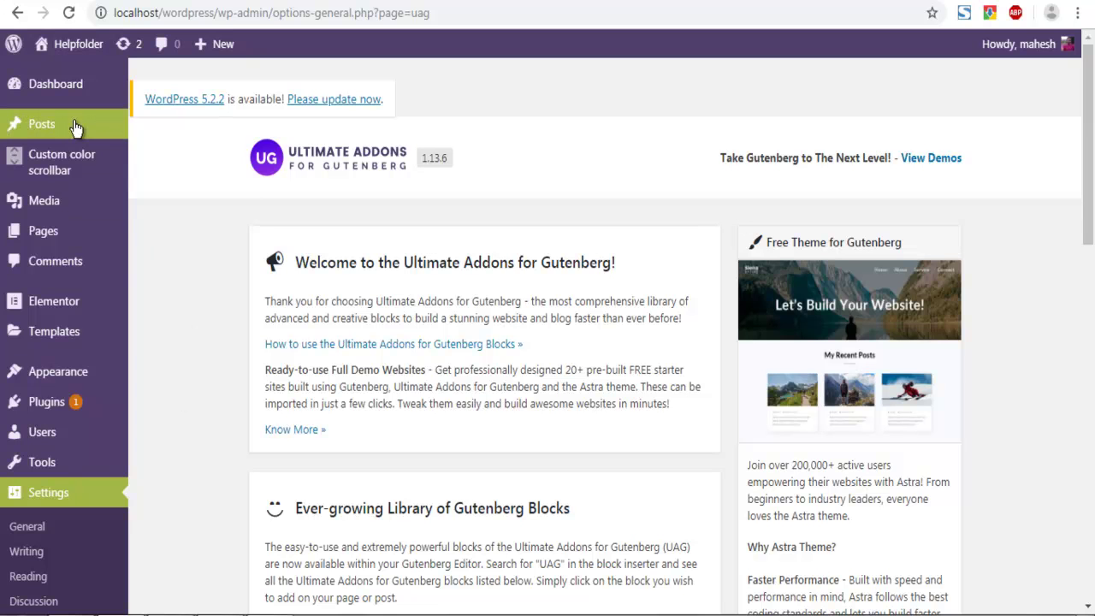
Step: Create a new page titled "experiment"
mouse_move(75, 128)
mouse_move(51, 231)
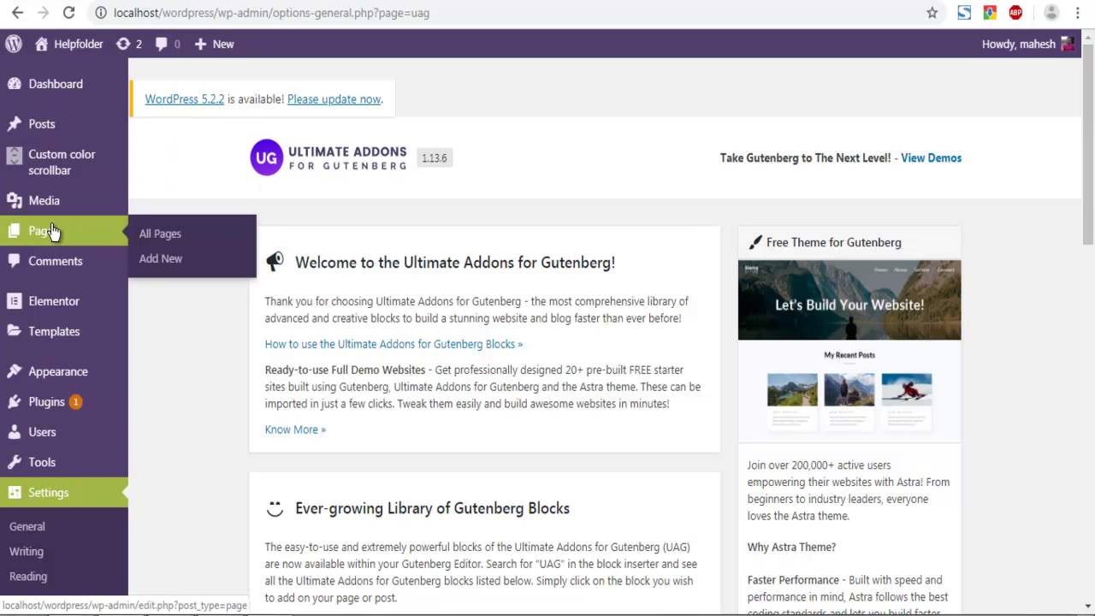
click(169, 261)
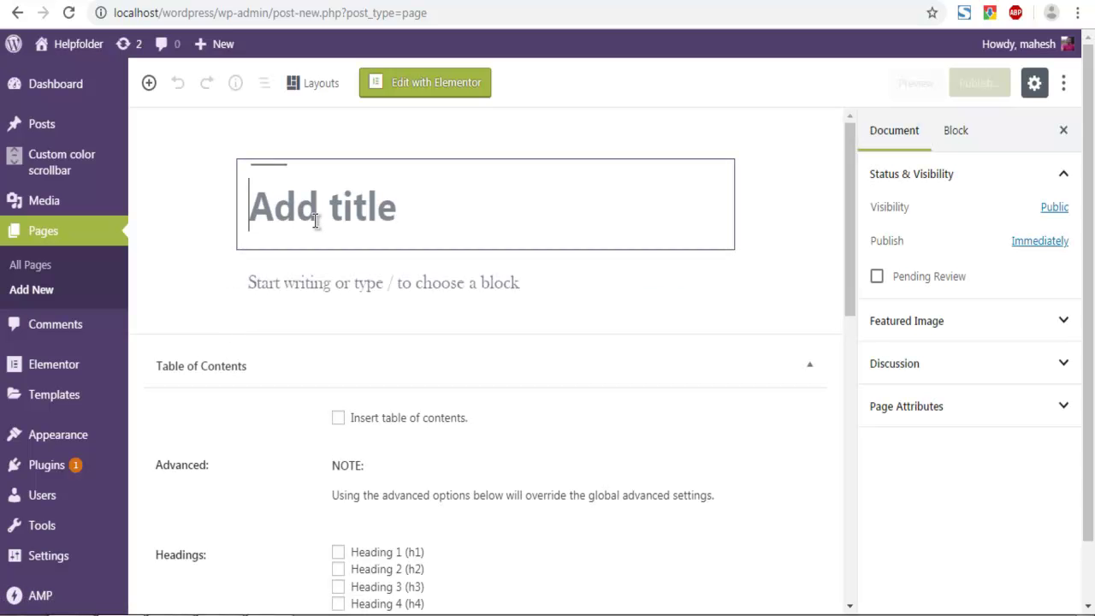
text(experiment)
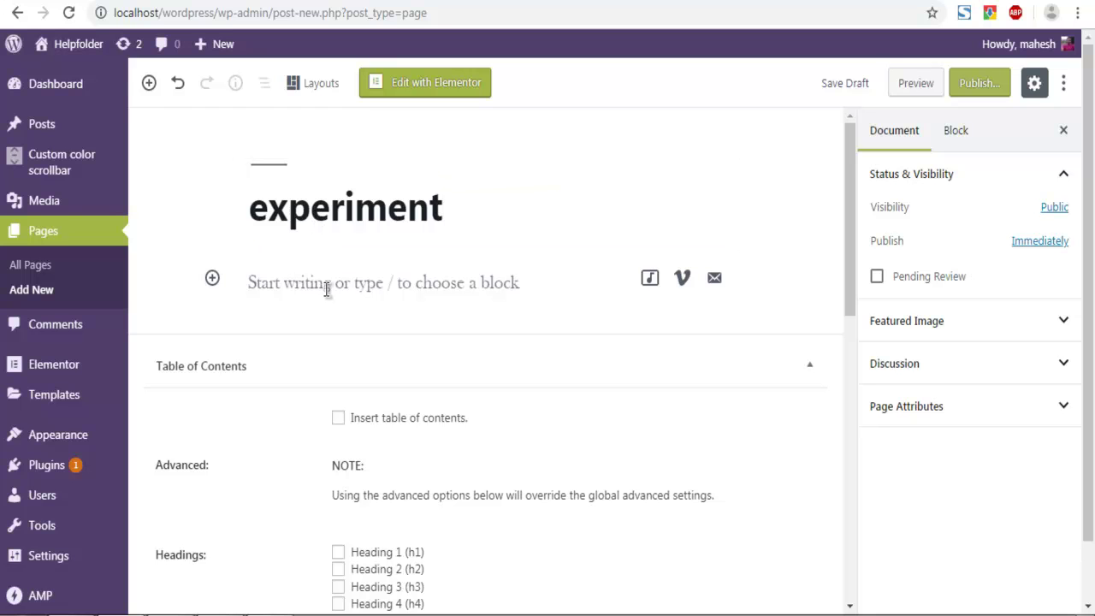
Step: Insert a Post Masonry block from the Ultimate Addons Blocks category below the page title
click(213, 280)
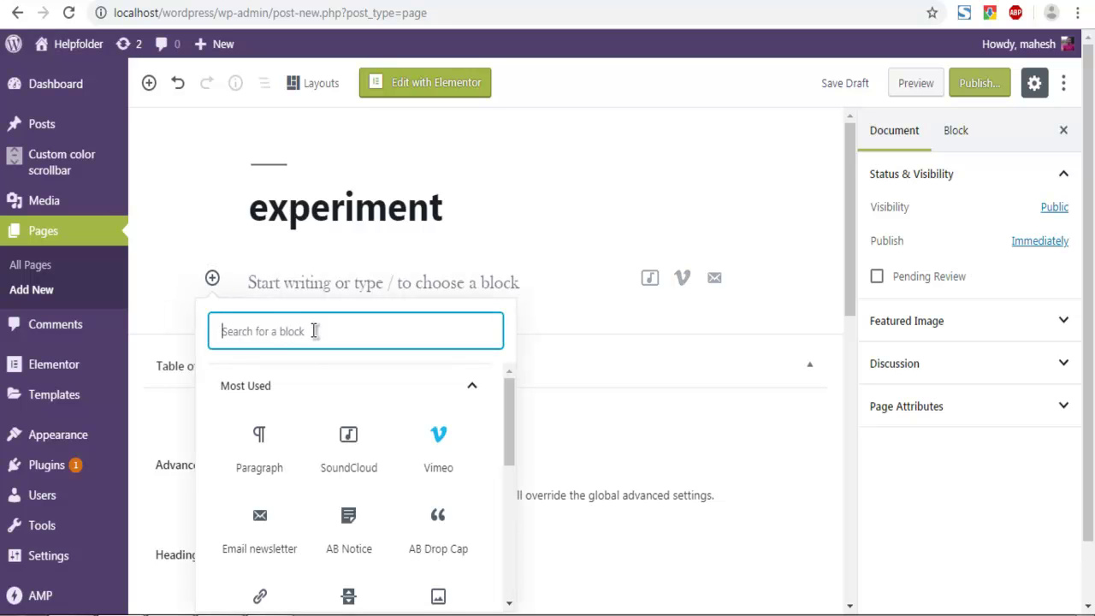
click(472, 385)
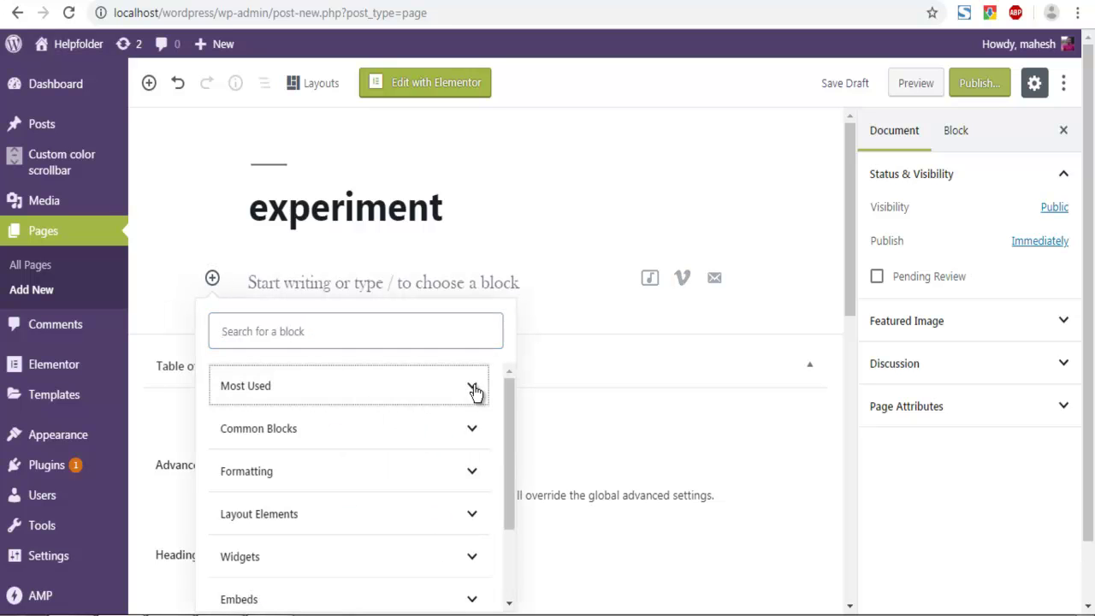
scroll(468, 444, down, 1)
scroll(467, 444, down, 1)
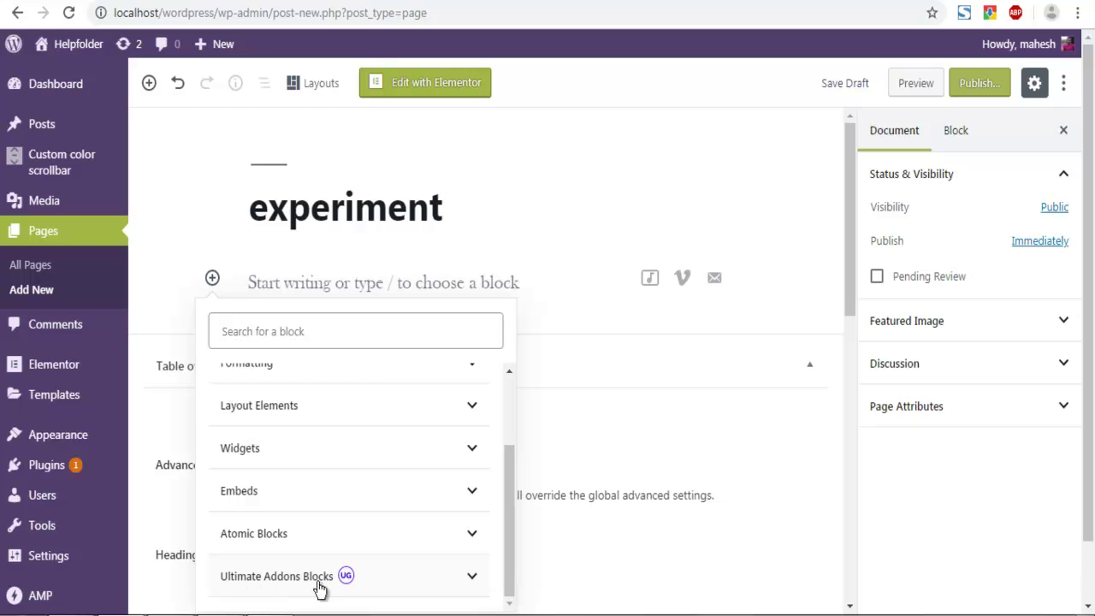
scroll(453, 536, up, 1)
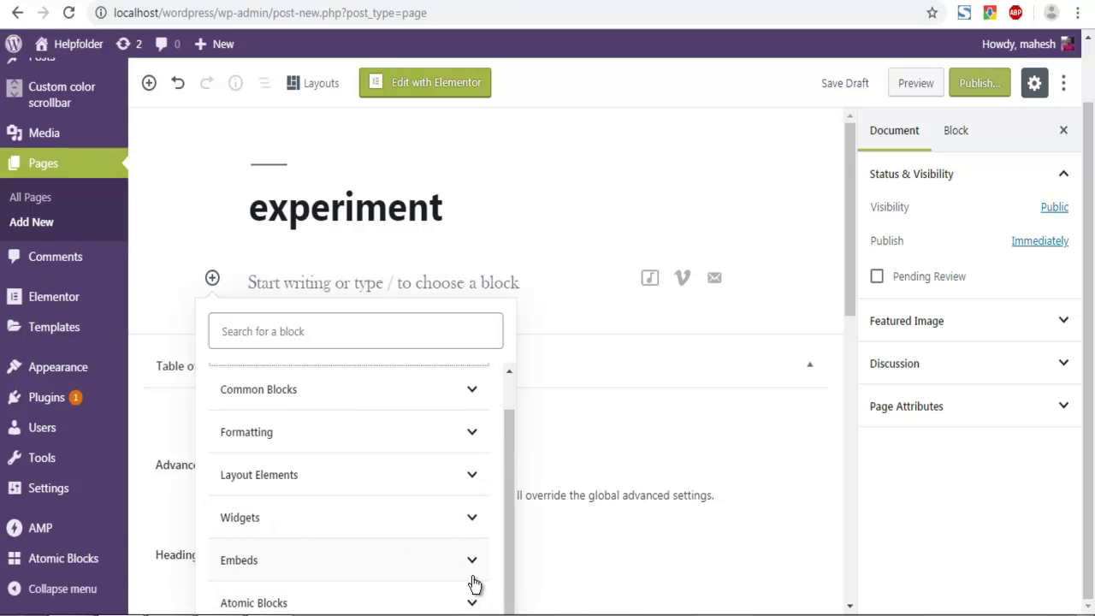
scroll(474, 554, up, 1)
scroll(494, 506, down, 1)
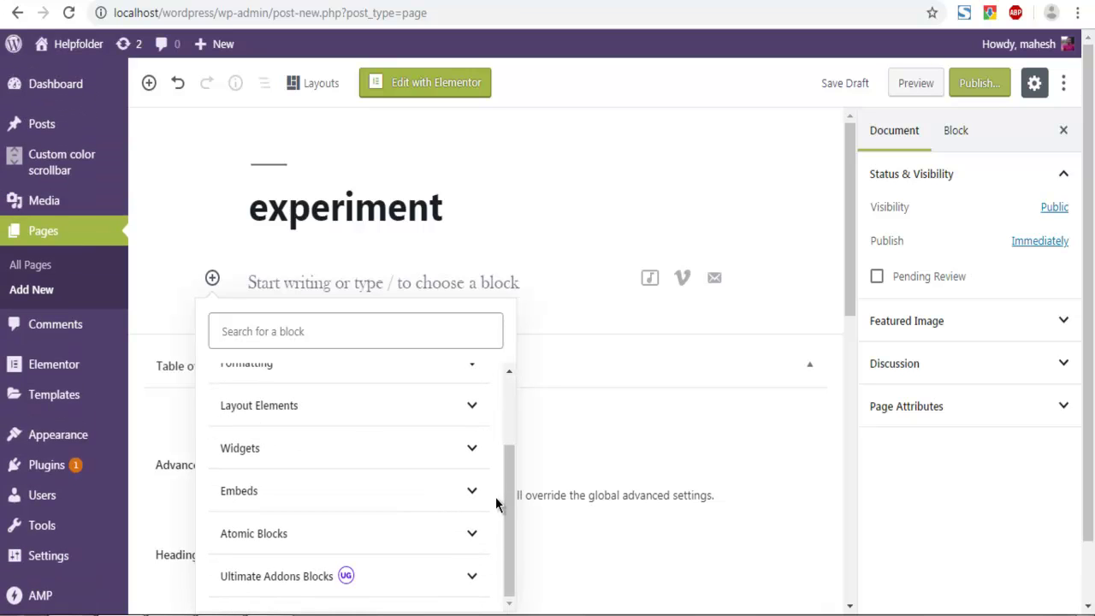
click(473, 579)
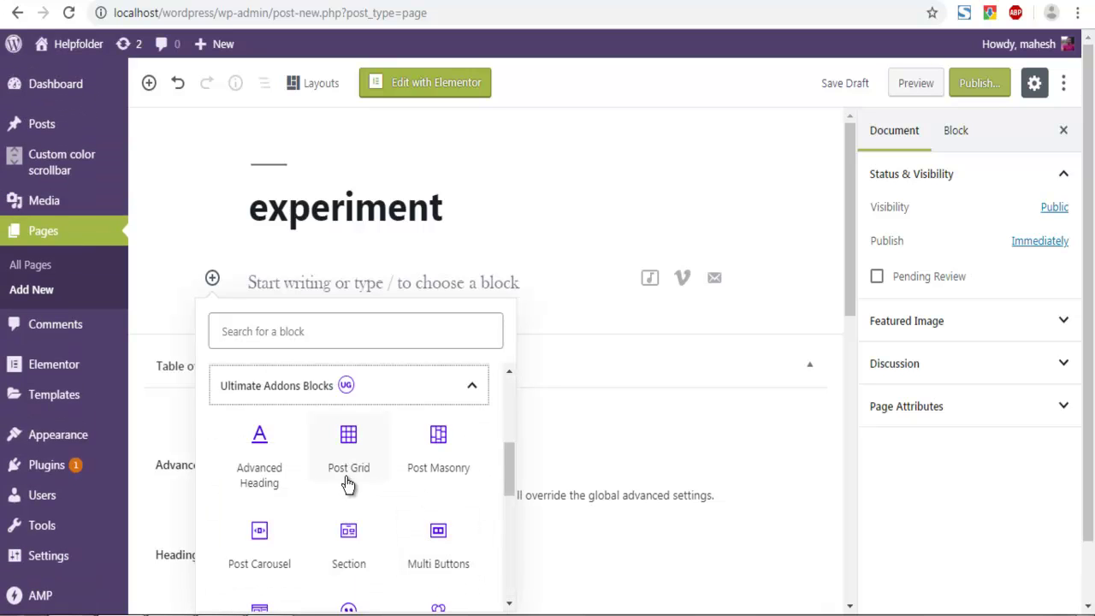
click(433, 472)
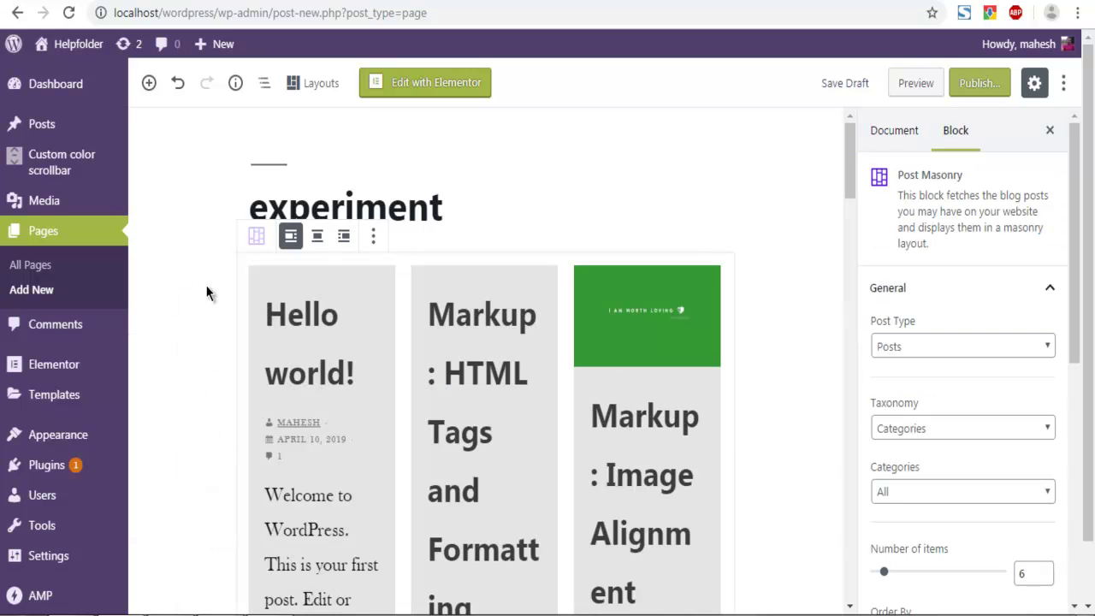
Step: Look over the Post Masonry layout in the editor and publish the experiment page
scroll(206, 292, down, 5)
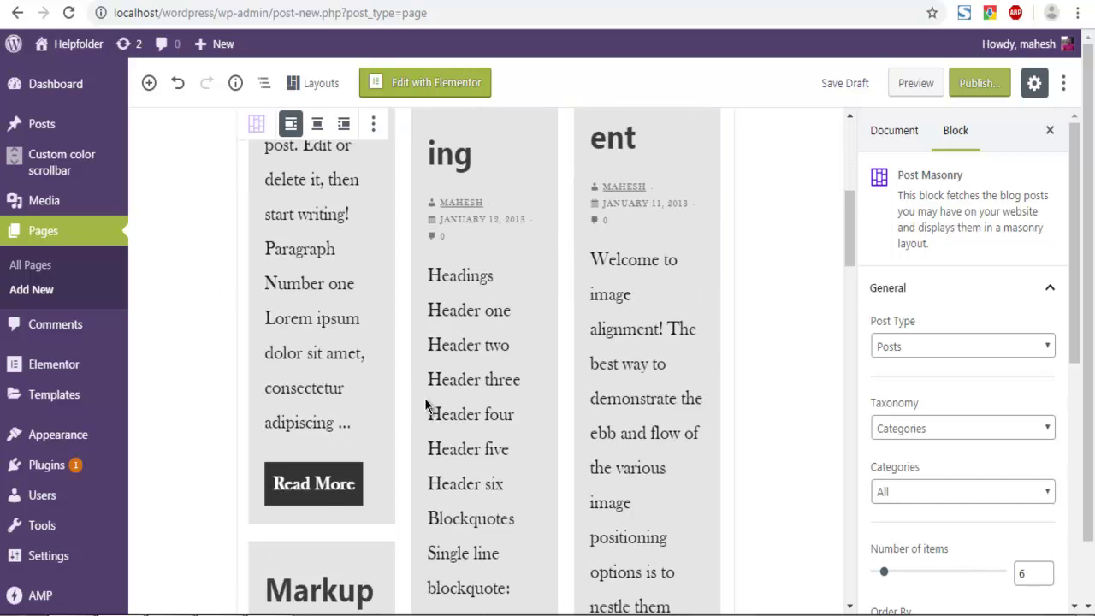
scroll(426, 404, down, 12)
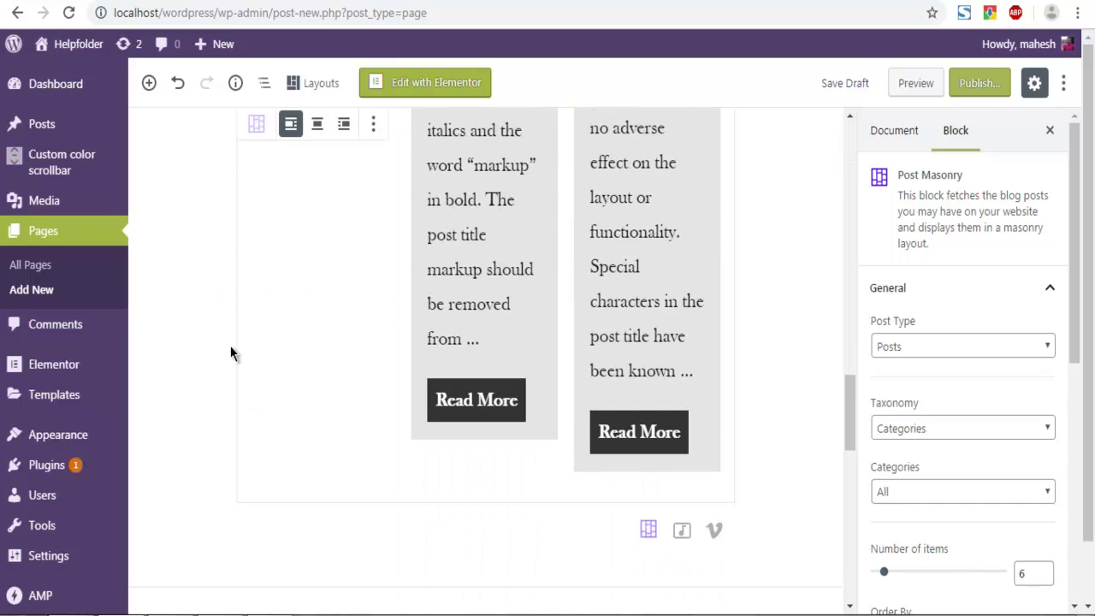
scroll(230, 352, down, 3)
scroll(213, 414, up, 12)
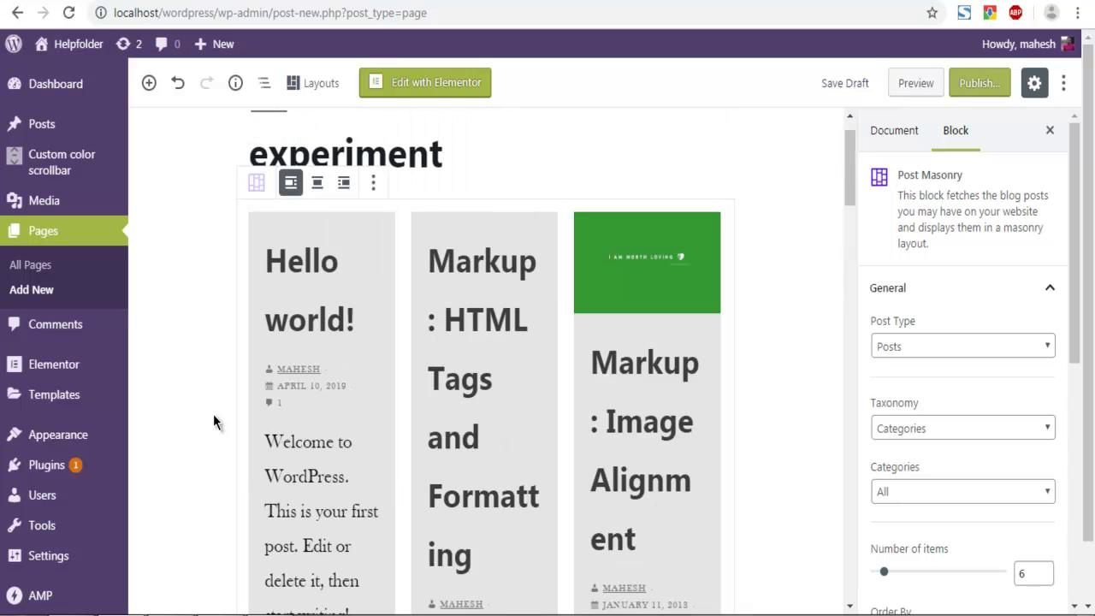
click(977, 86)
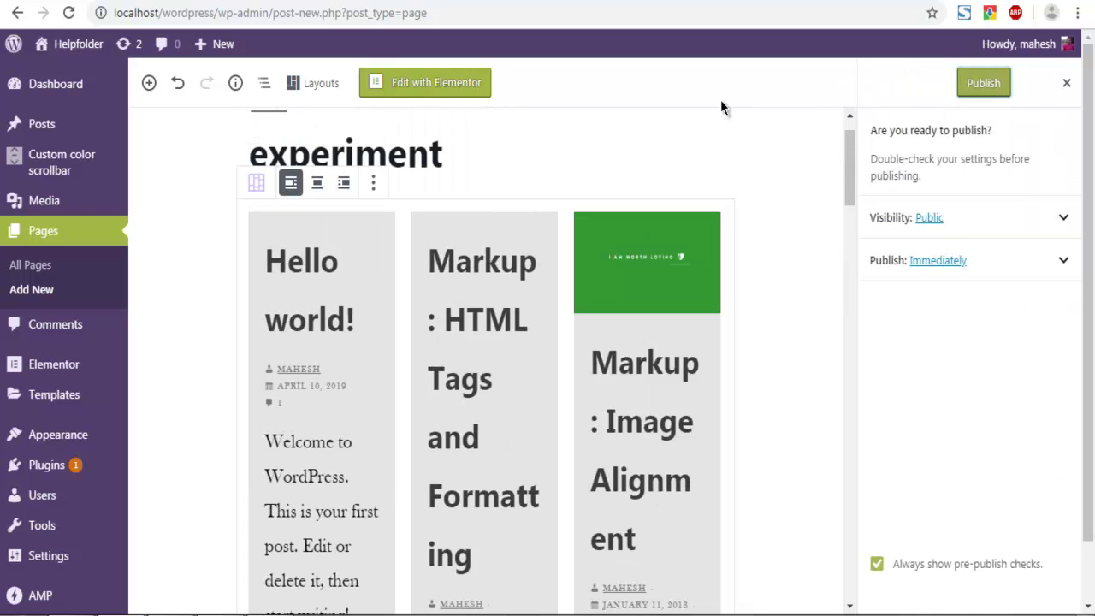
click(982, 83)
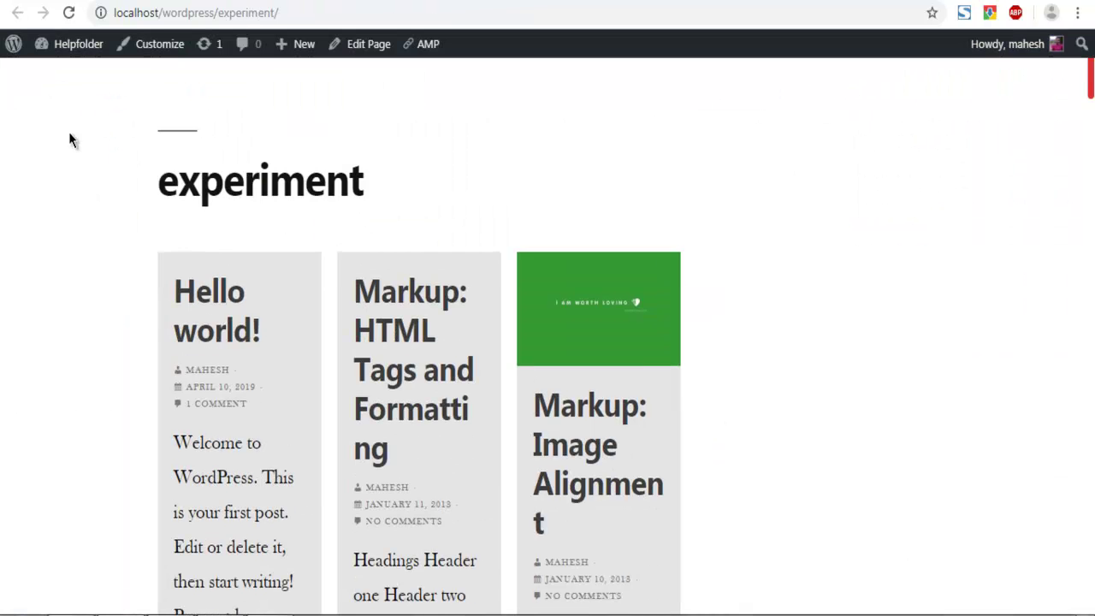
Step: Examine the masonry post layout on the live experiment page, and close that page to return to the editor
scroll(71, 140, down, 3)
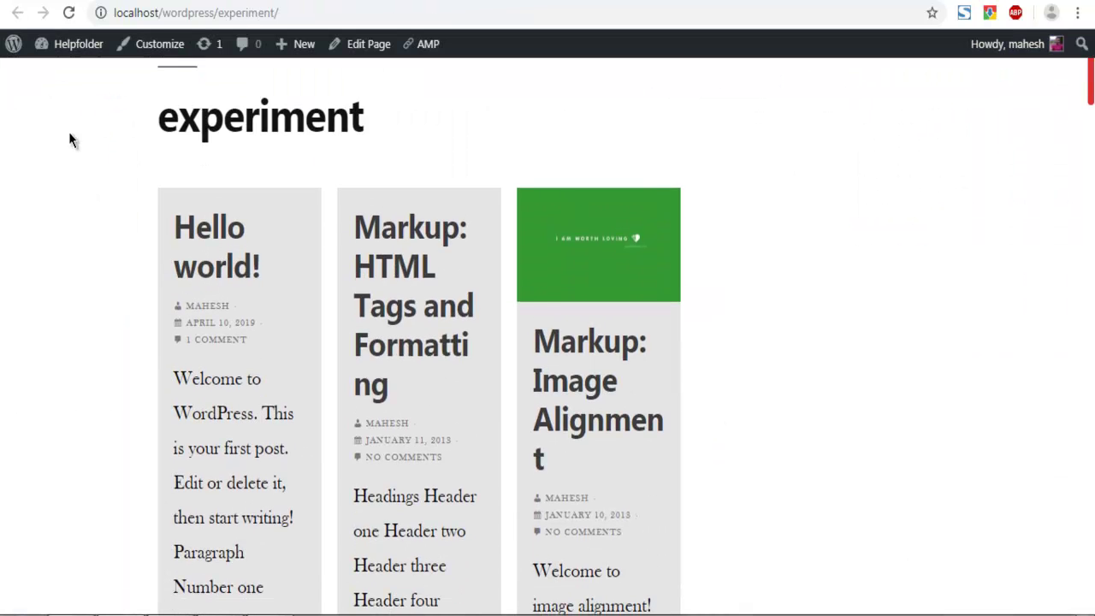
scroll(70, 134, up, 2)
drag(173, 123, 410, 132)
click(212, 123)
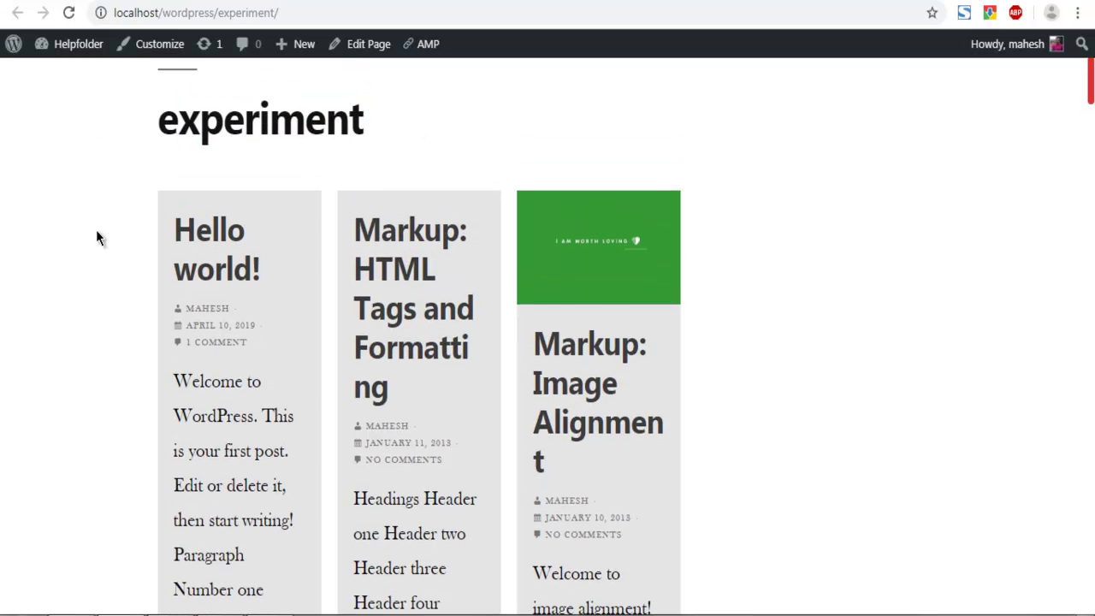
scroll(563, 350, down, 8)
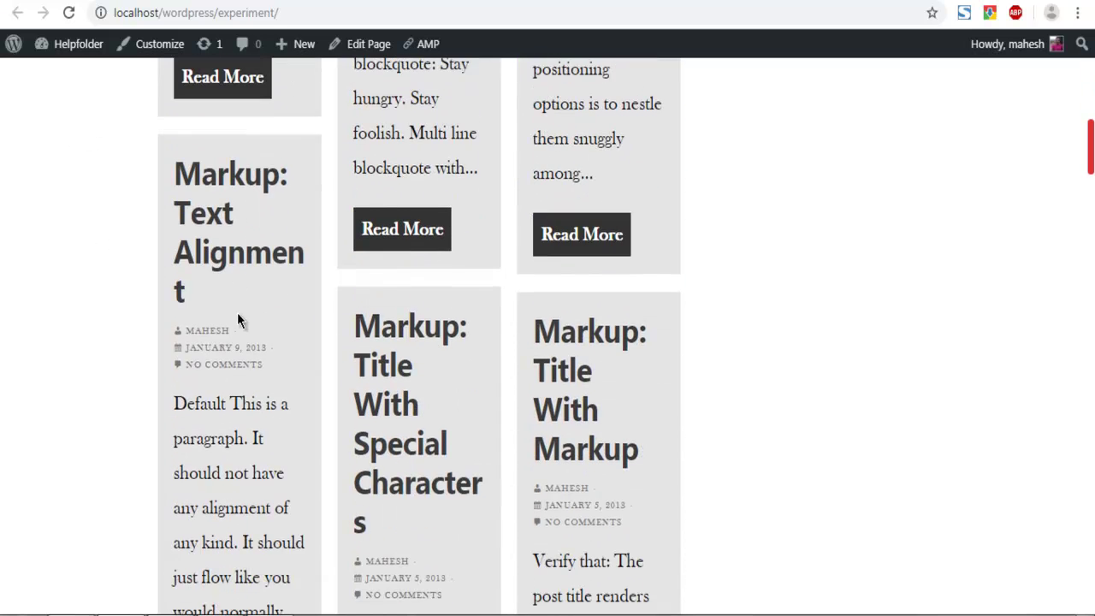
scroll(188, 305, down, 10)
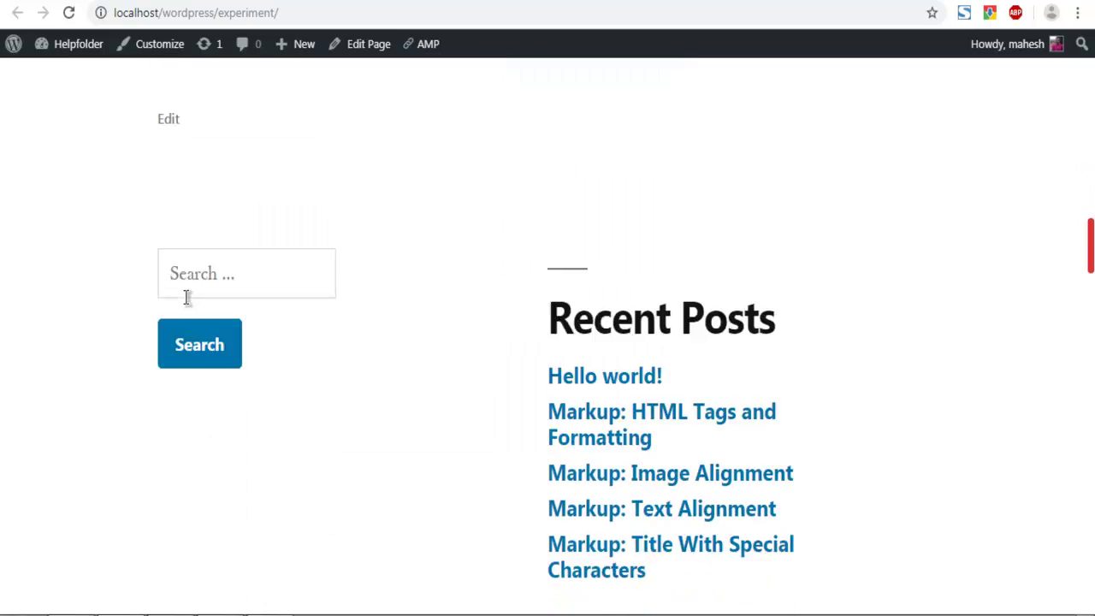
scroll(188, 305, up, 10)
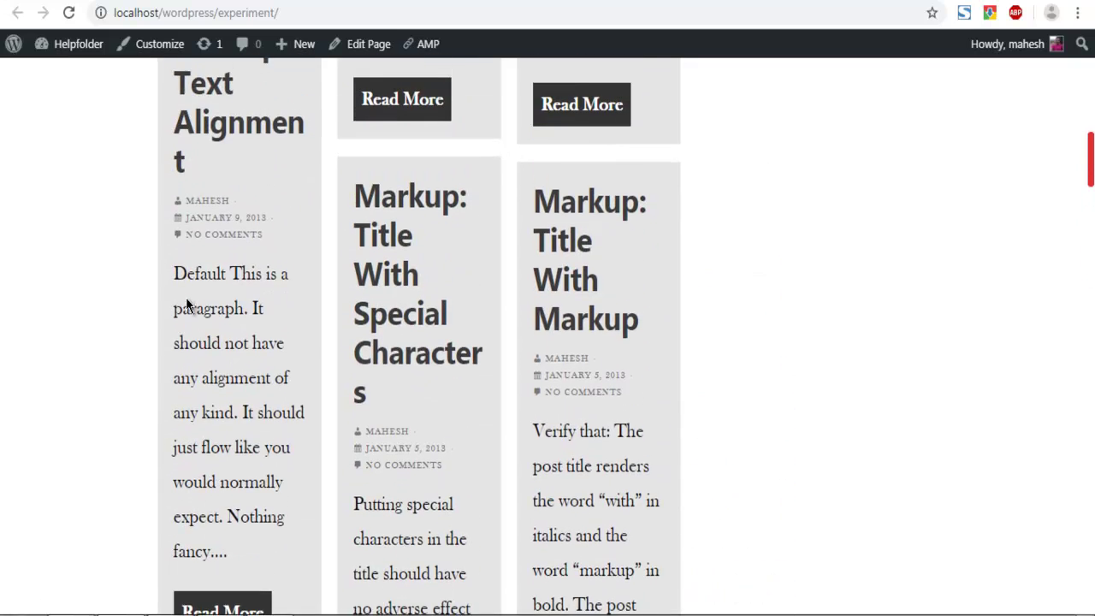
scroll(179, 248, up, 8)
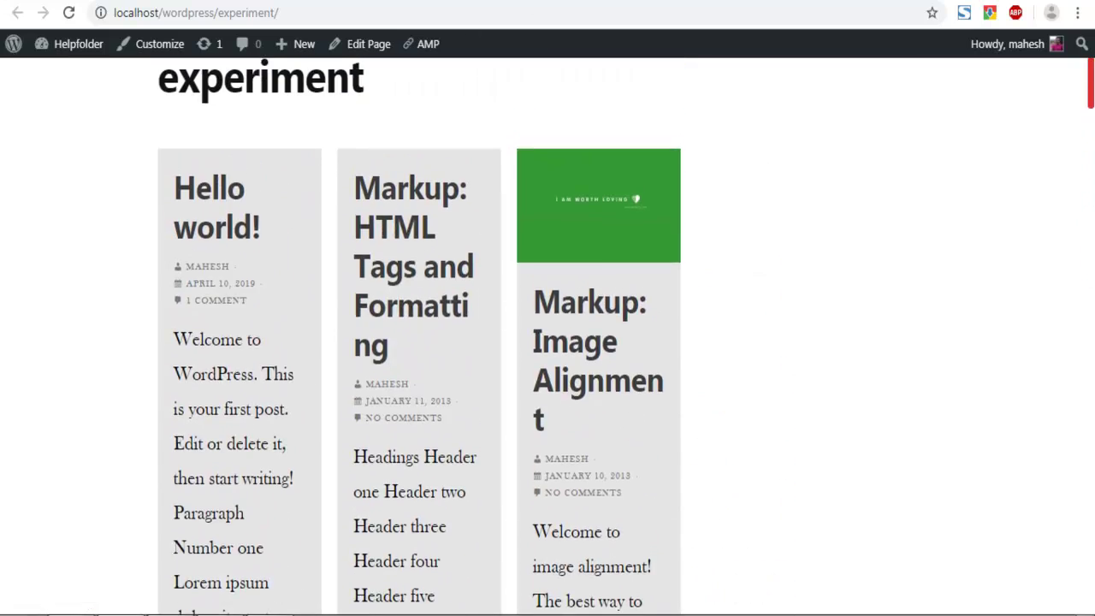
key(ctrl+w)
Step: Try center alignment on the Post Masonry block's content and set it to right alignment
scroll(812, 291, up, 1)
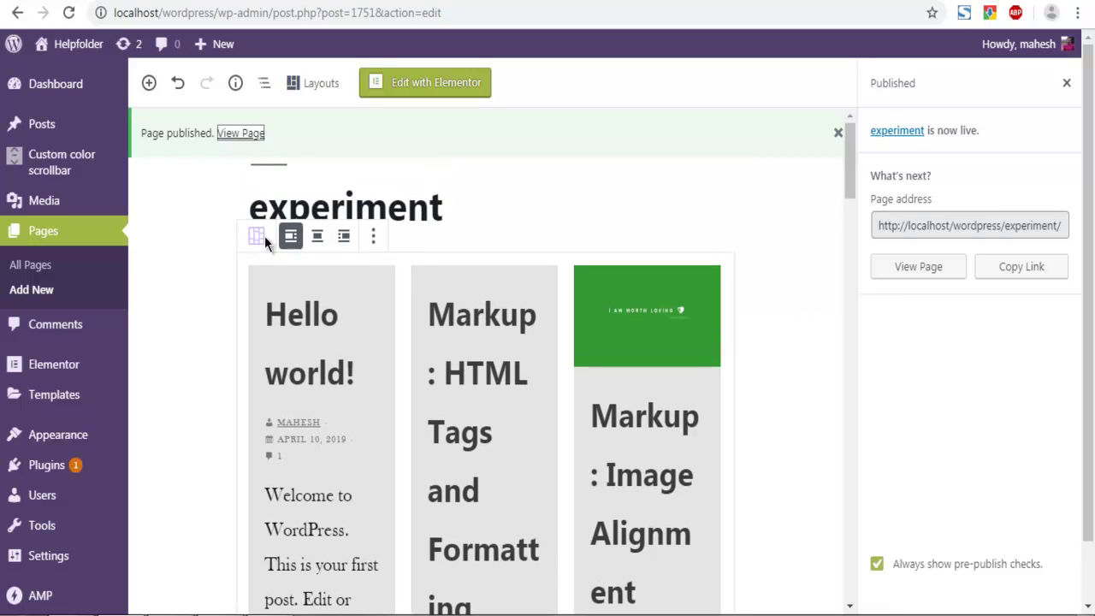
click(317, 239)
click(343, 238)
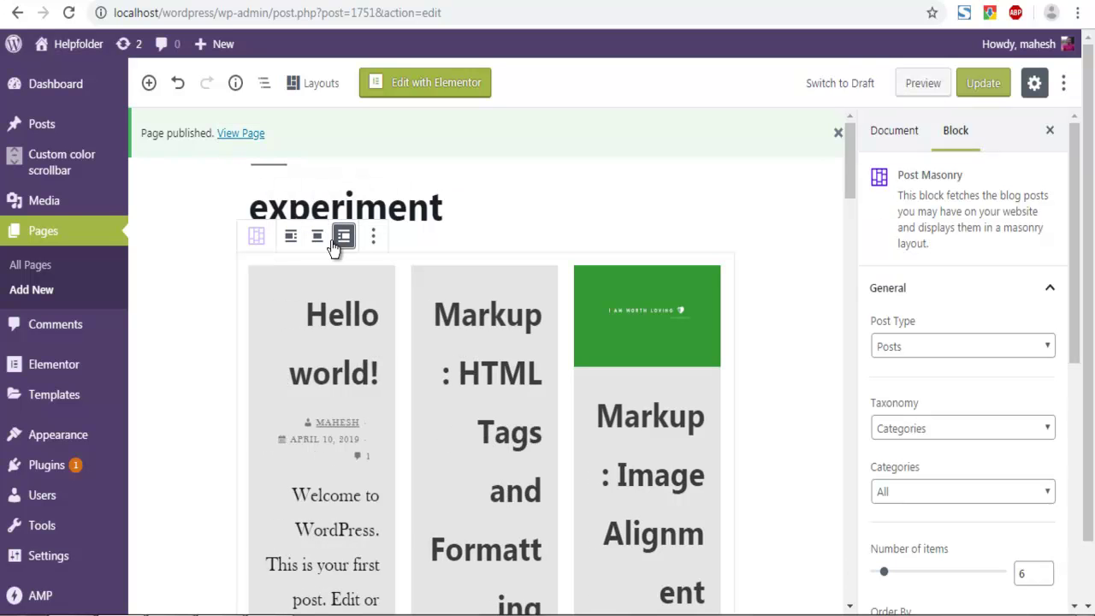
Step: Set the Post Masonry block's content to left alignment and view the block's additional options
click(290, 240)
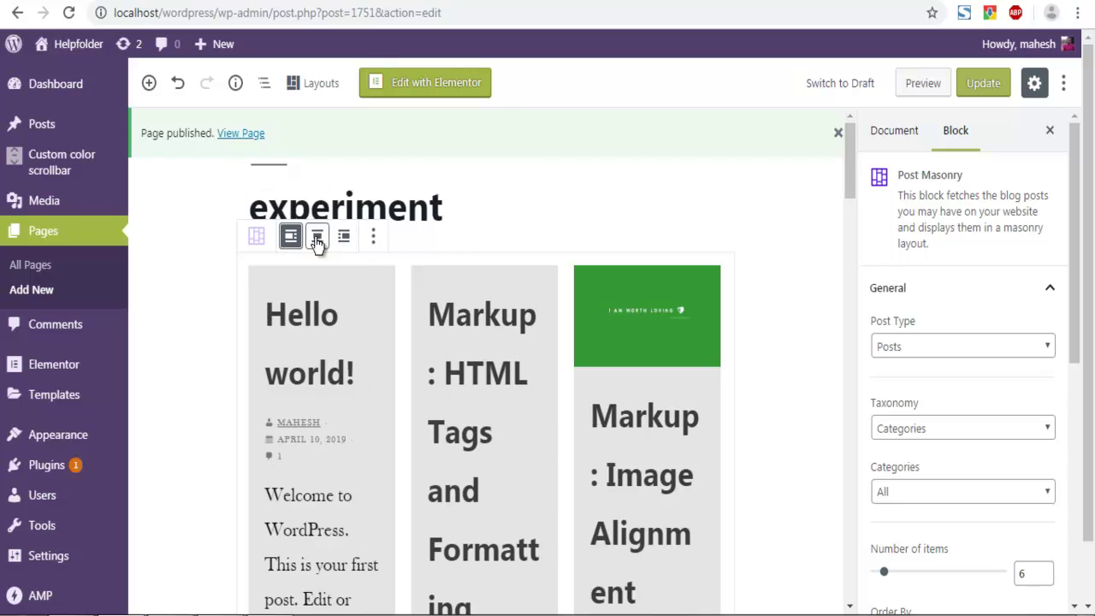
click(373, 238)
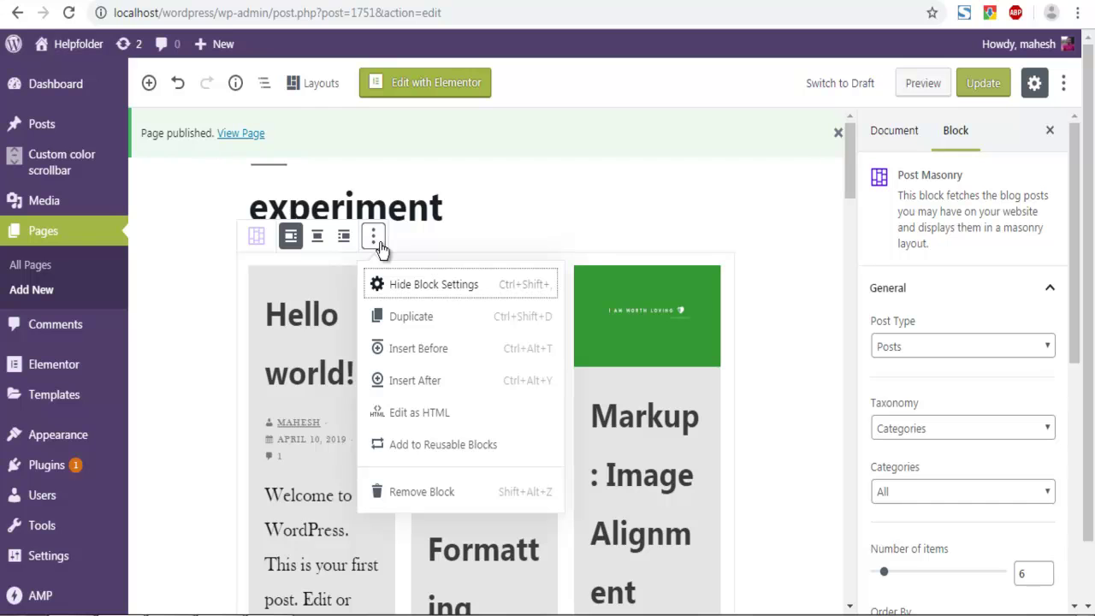
Step: Set the Post Masonry block's number of items to 12 and update the page
scroll(209, 325, down, 10)
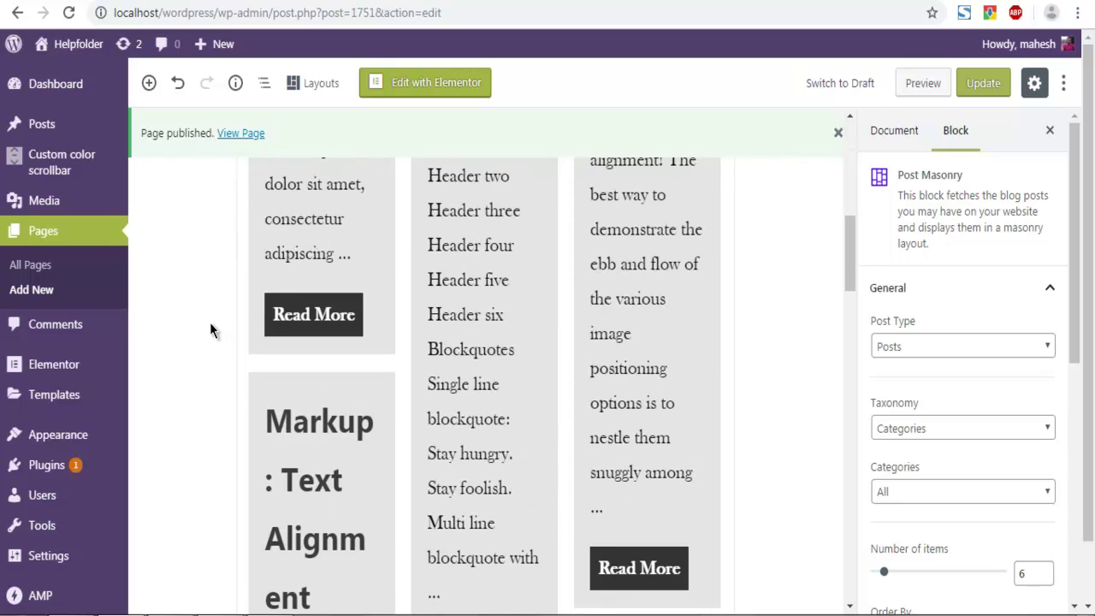
scroll(209, 322, down, 5)
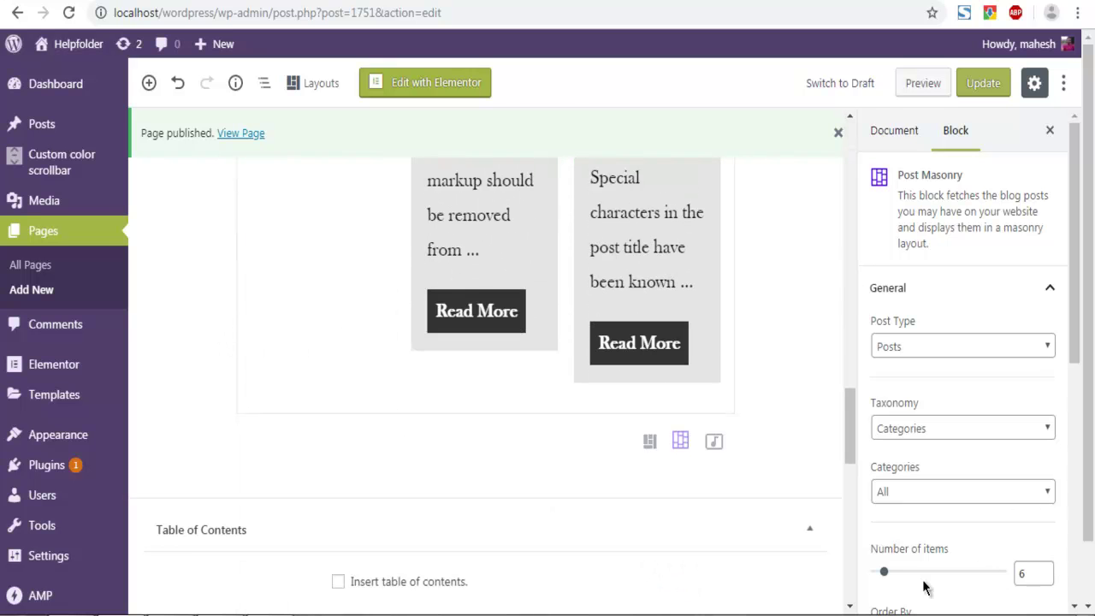
drag(886, 576, 893, 578)
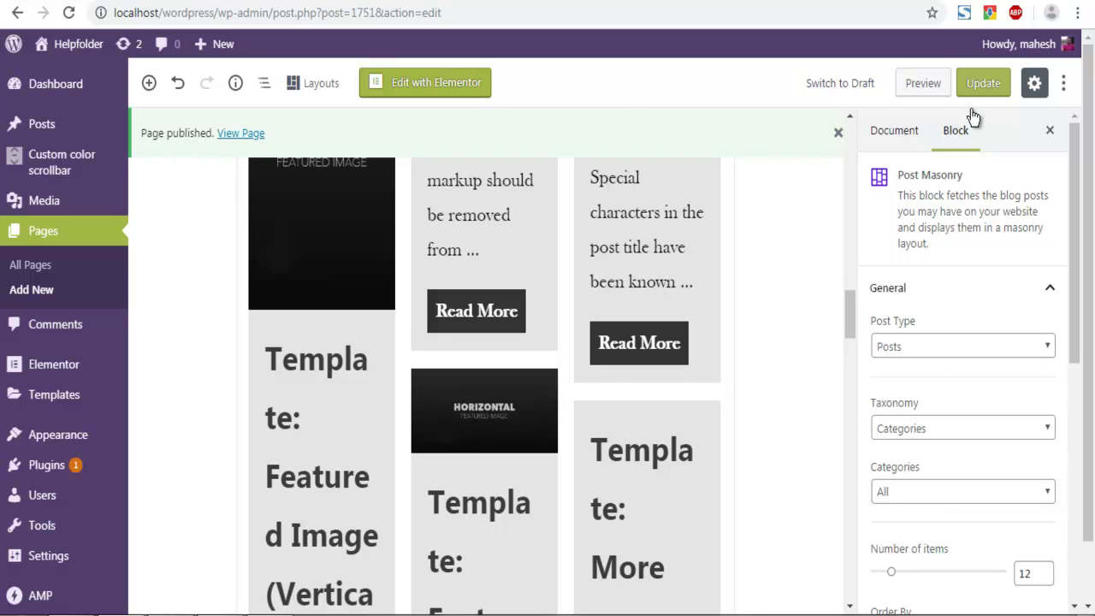
click(983, 83)
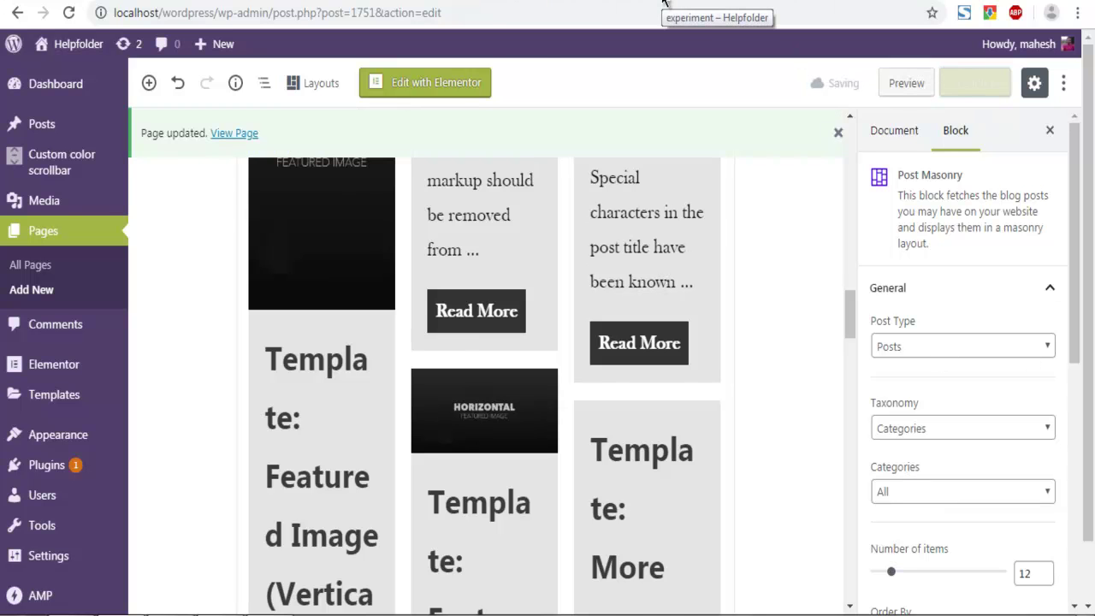
Step: Reload the live experiment page and examine the updated masonry layout of the posts from start to end
click(678, 7)
click(68, 12)
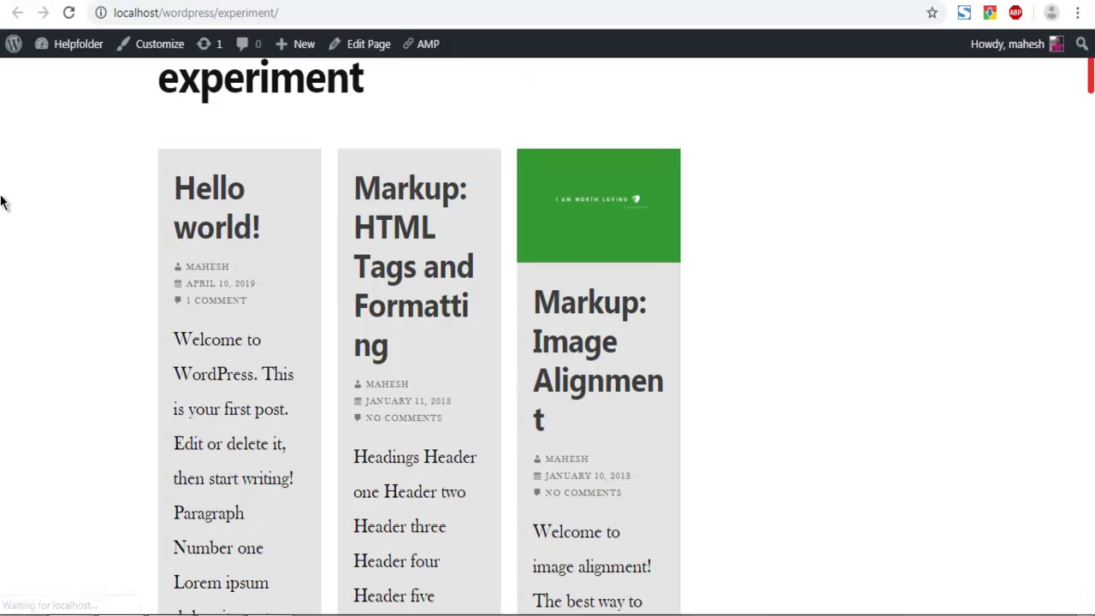
scroll(0, 202, down, 10)
scroll(0, 205, down, 15)
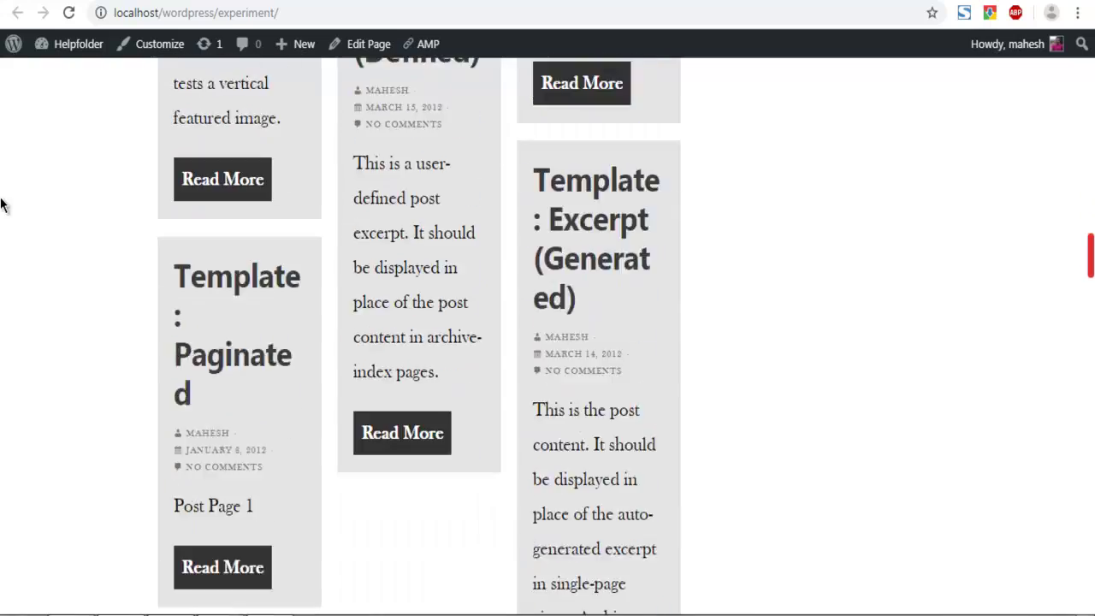
scroll(3, 210, up, 15)
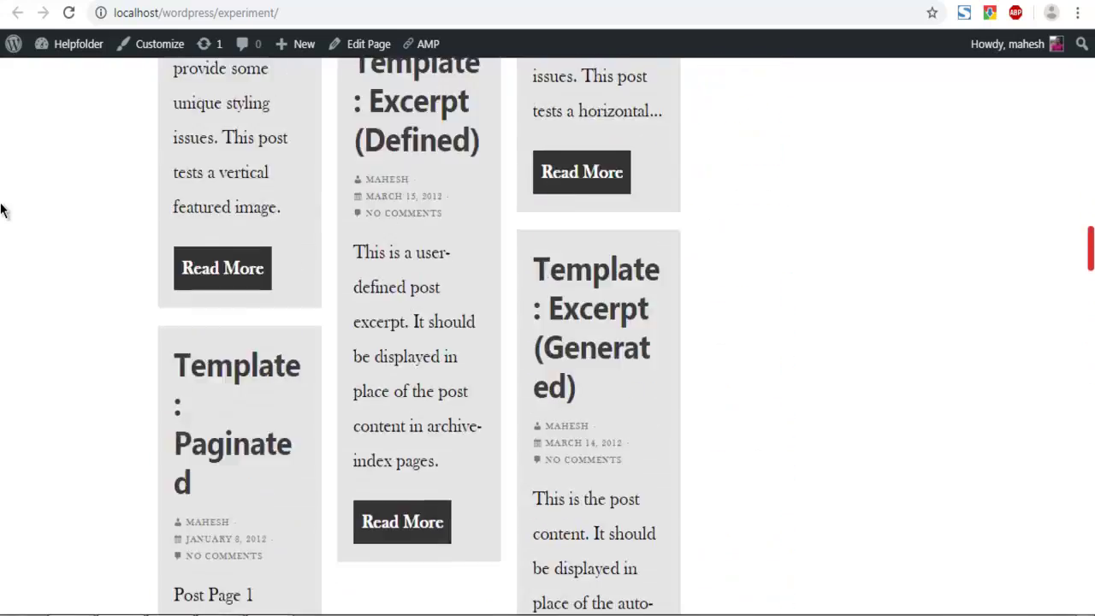
scroll(3, 210, up, 10)
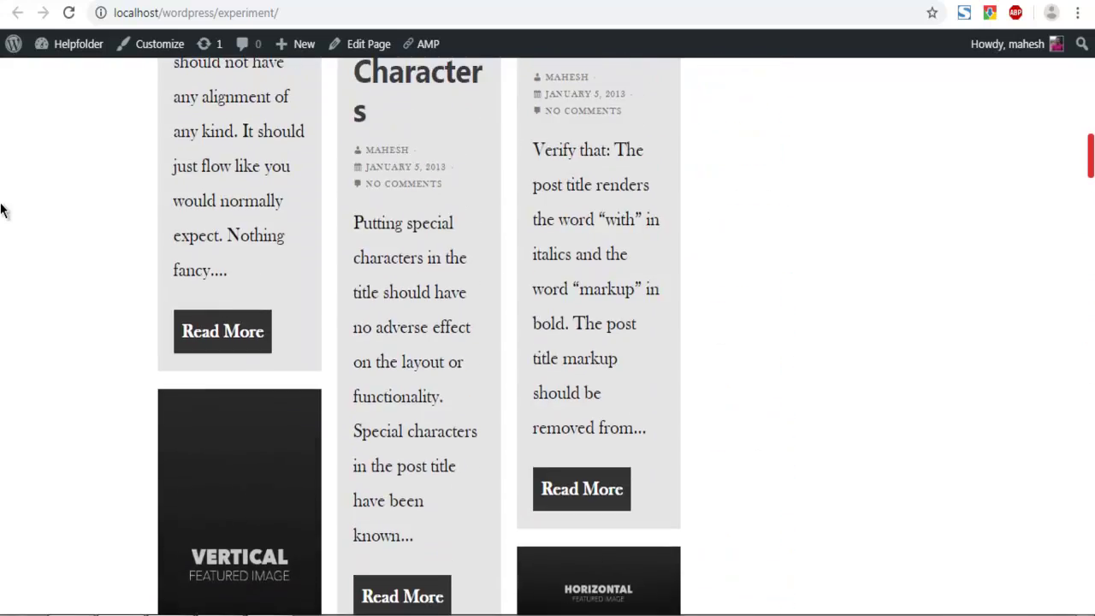
scroll(124, 238, up, 8)
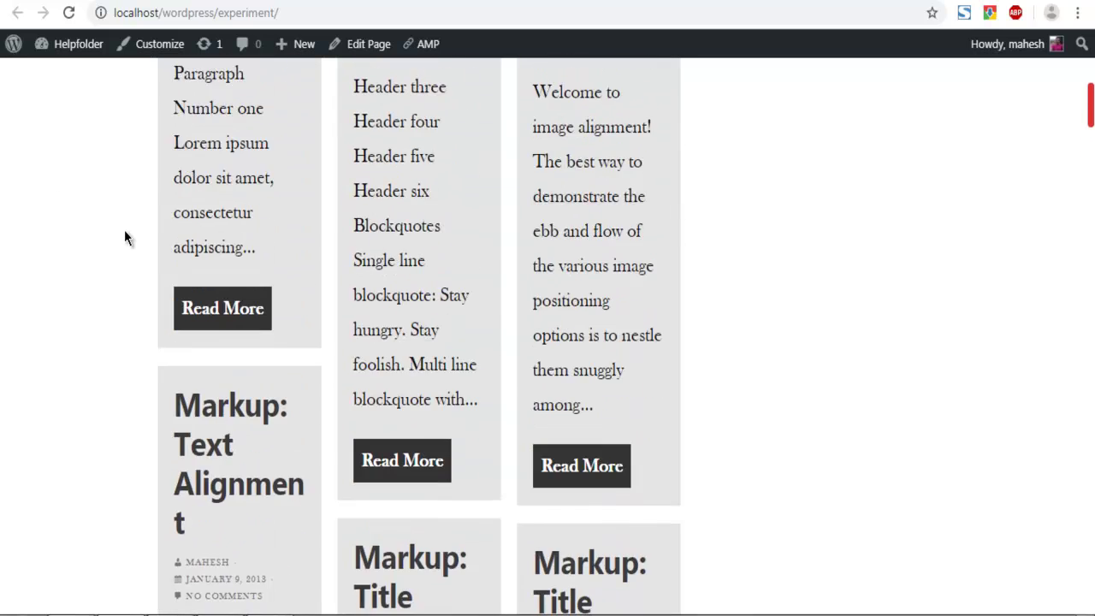
scroll(124, 238, up, 1)
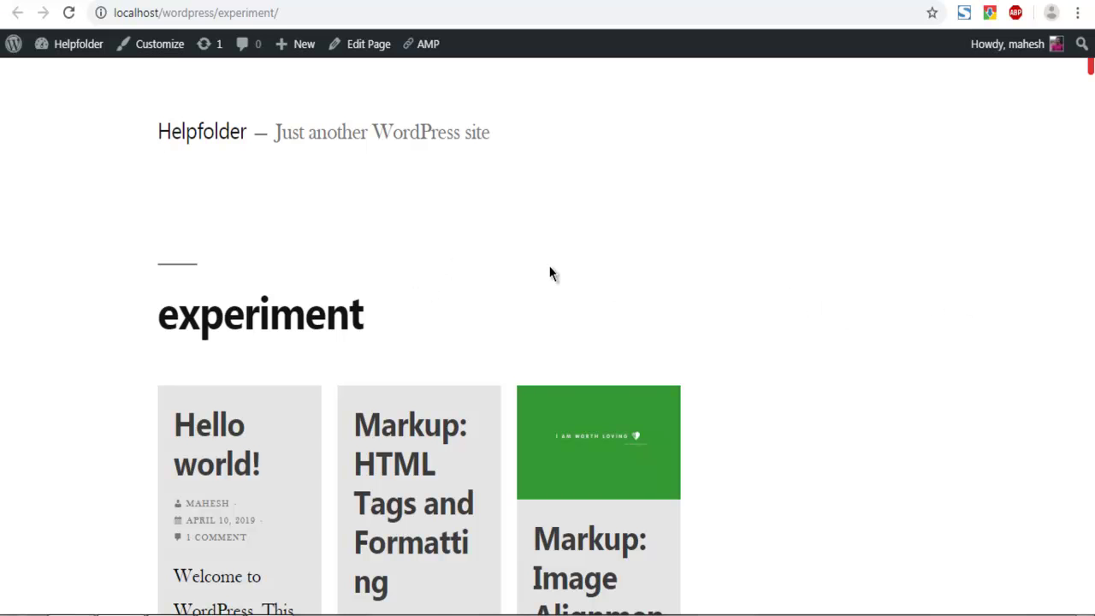
scroll(550, 274, down, 4)
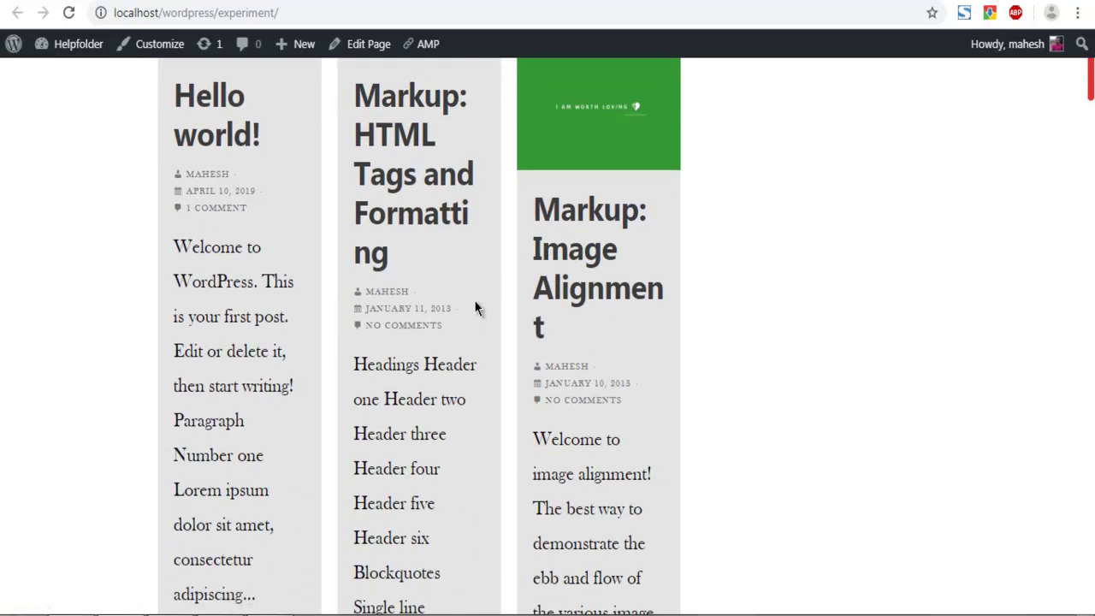
scroll(476, 308, down, 12)
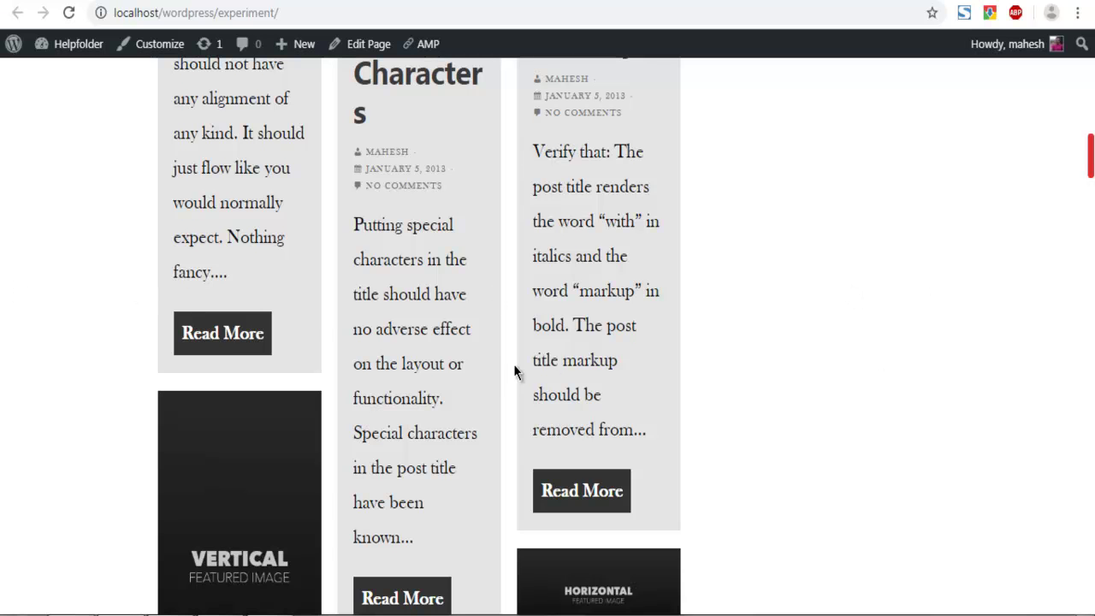
scroll(515, 371, up, 12)
scroll(516, 372, up, 1)
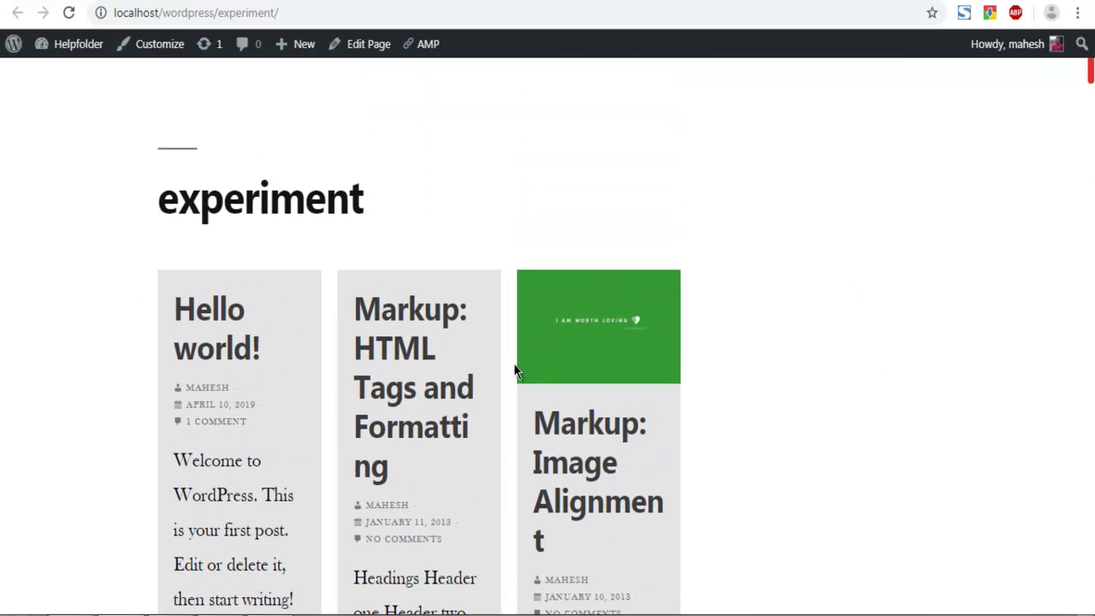